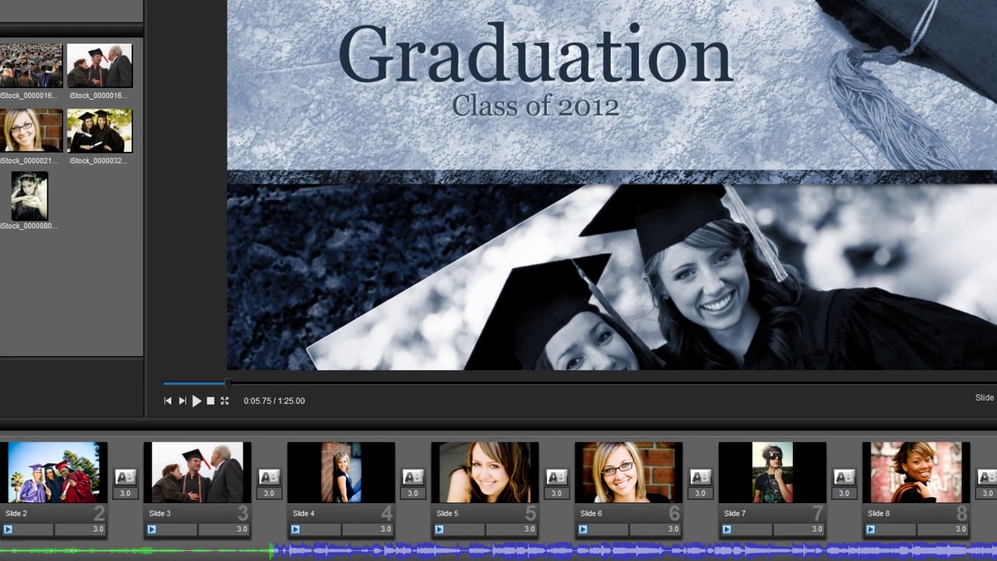
# Select slides 2 through 6 as a range, then add slide 8 to the selection
pyautogui.click(49, 475)
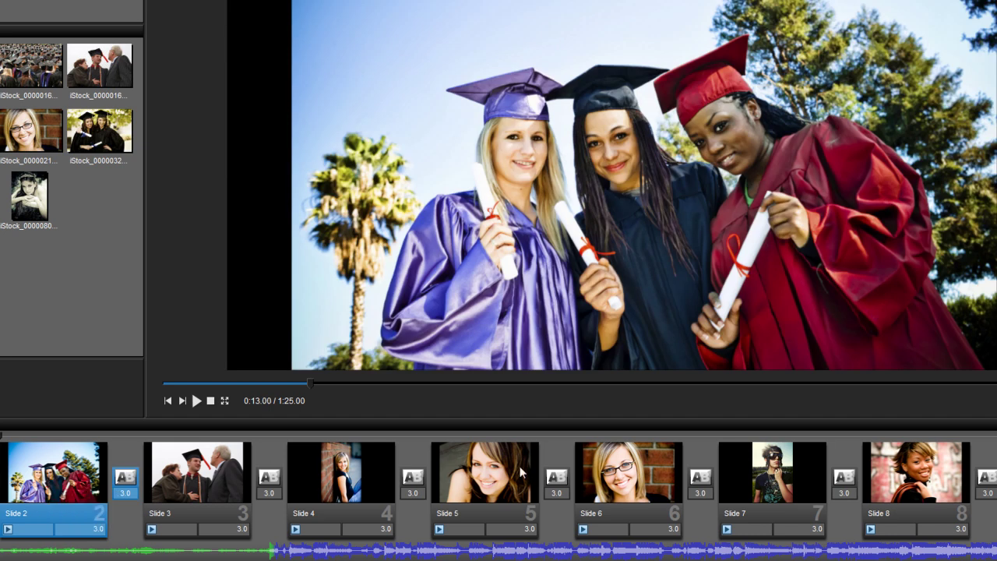
pyautogui.keyDown('shift'); pyautogui.click(619, 476); pyautogui.keyUp('shift')
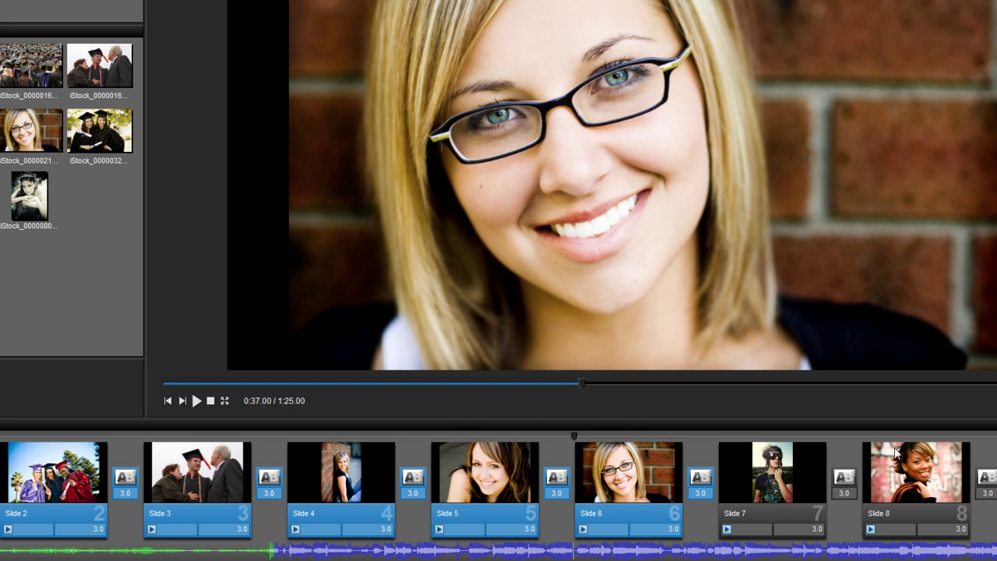
pyautogui.keyDown('ctrl'); pyautogui.click(911, 465); pyautogui.keyUp('ctrl')
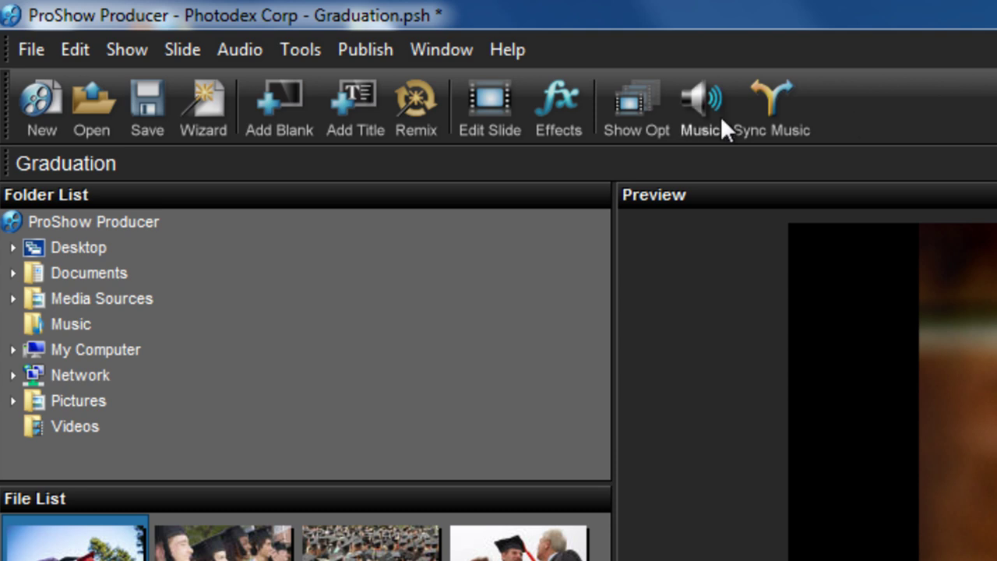
# Open the Effects library on Slide Styles from the toolbar
pyautogui.click(554, 112)
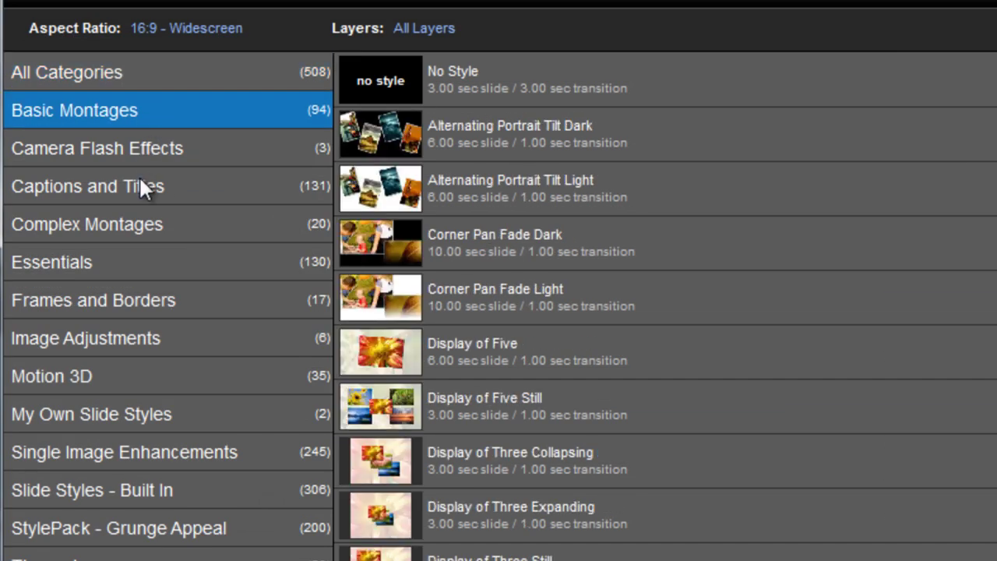
# Switch the slide style category list to All Categories
pyautogui.click(119, 499)
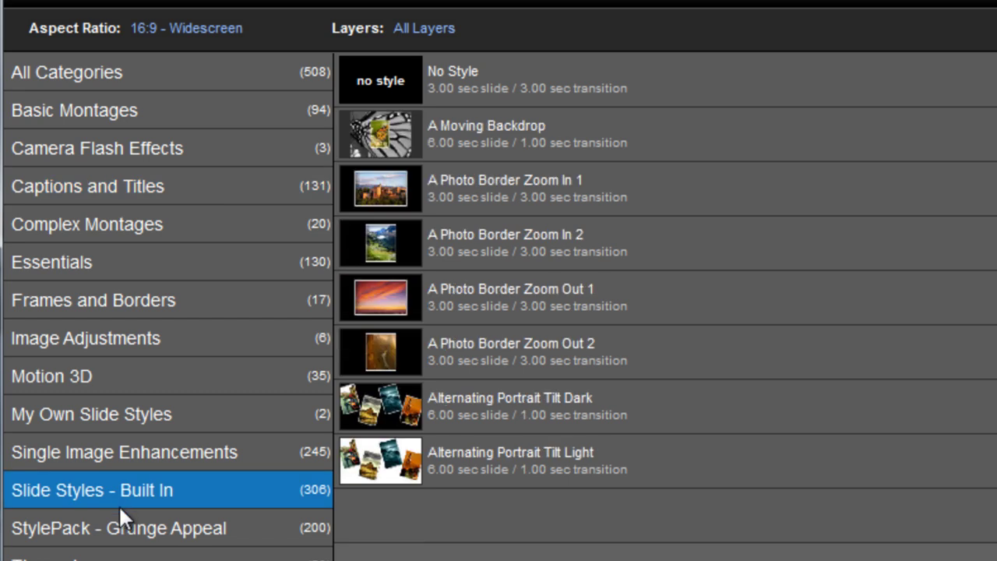
pyautogui.click(118, 529)
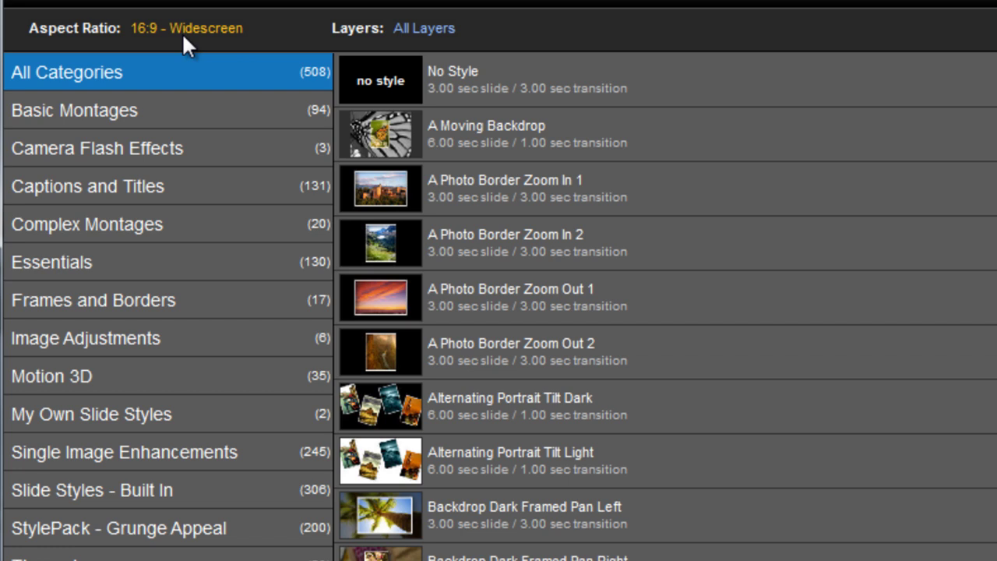
# Filter the styles to 1 Layer, showing 216 of 508, and focus the style list
pyautogui.click(412, 29)
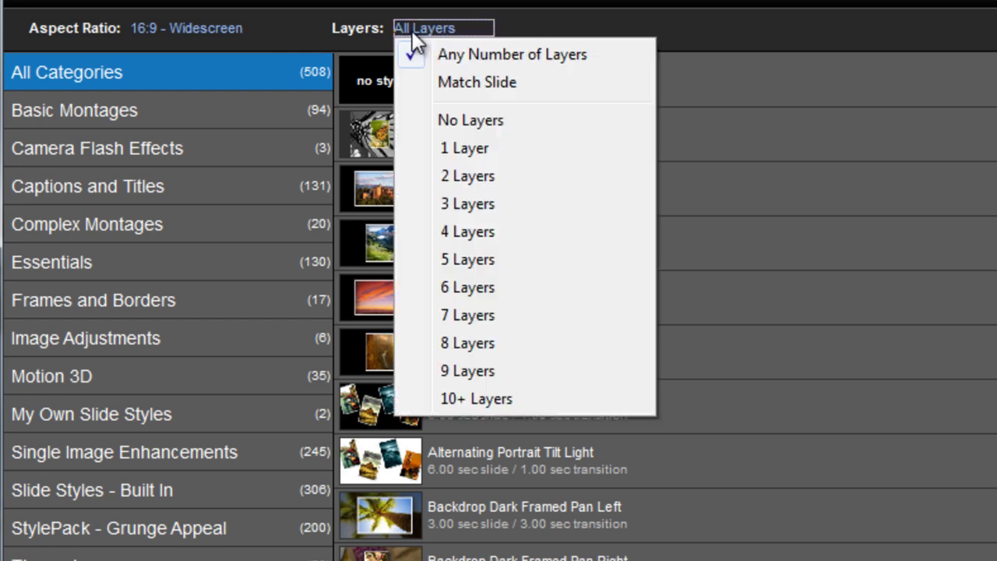
pyautogui.click(451, 152)
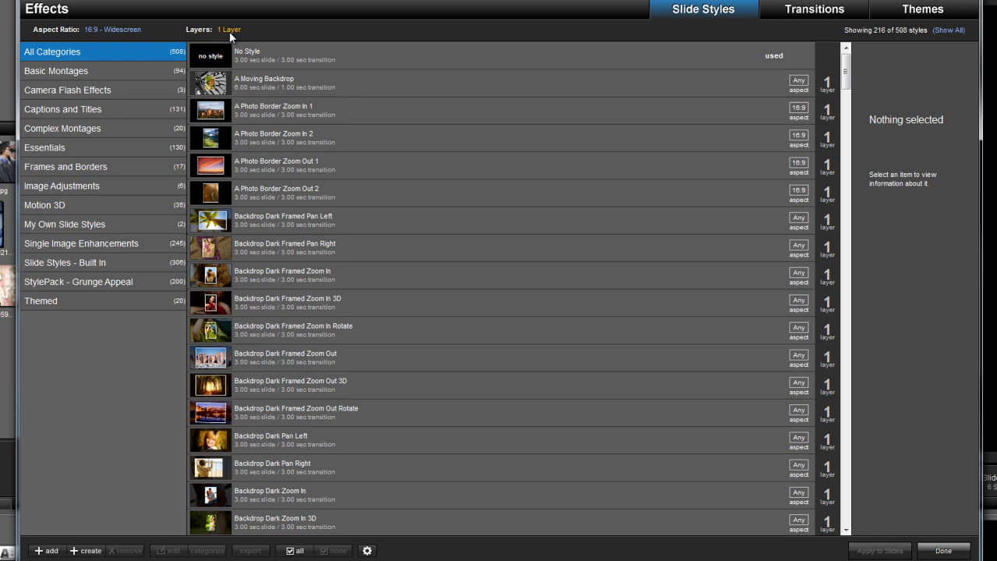
pyautogui.click(291, 58)
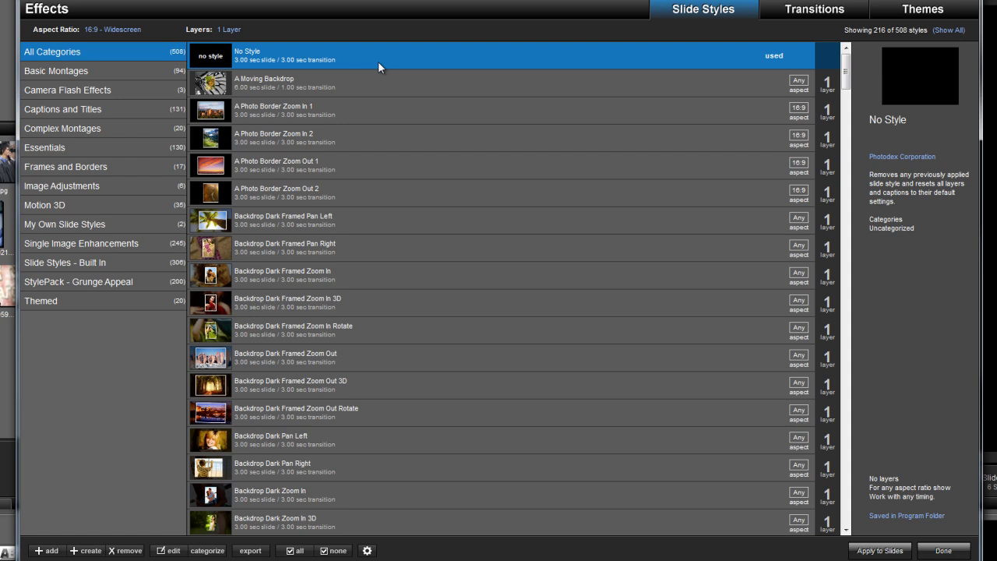
# Apply Grunge 06 Single 2 to the grouped slides and confirm the style replacement
pyautogui.press('g')
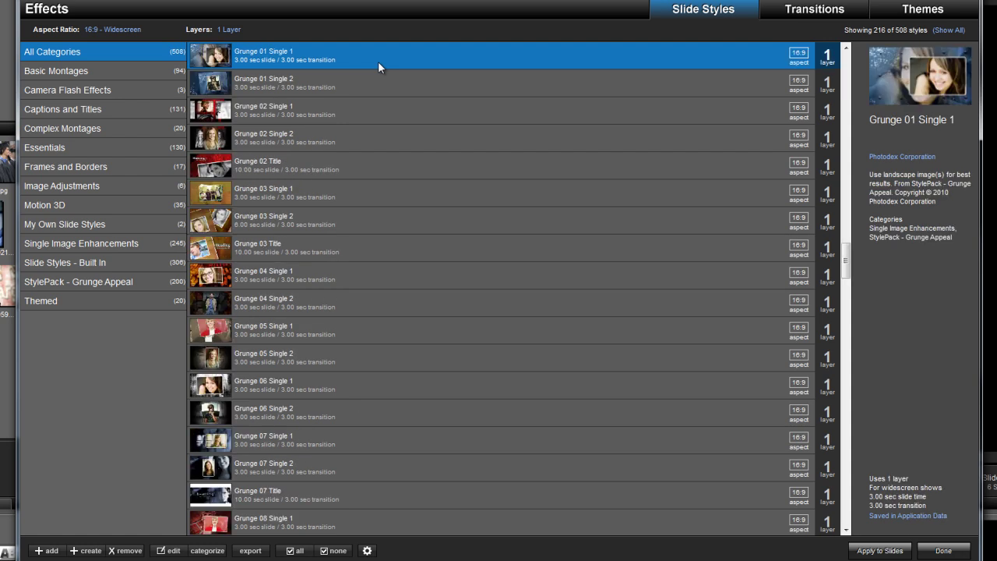
pyautogui.click(301, 407)
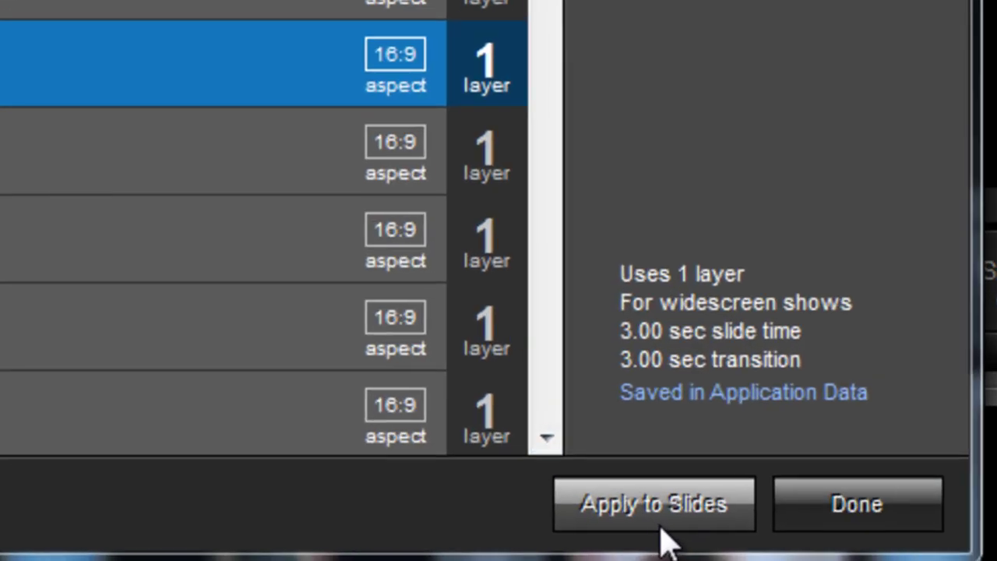
pyautogui.click(655, 517)
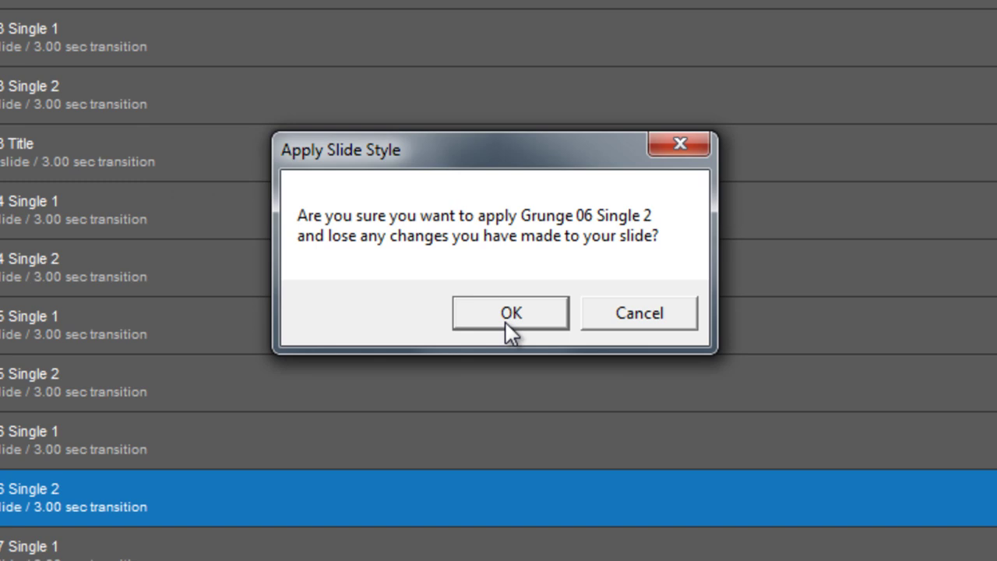
pyautogui.click(503, 387)
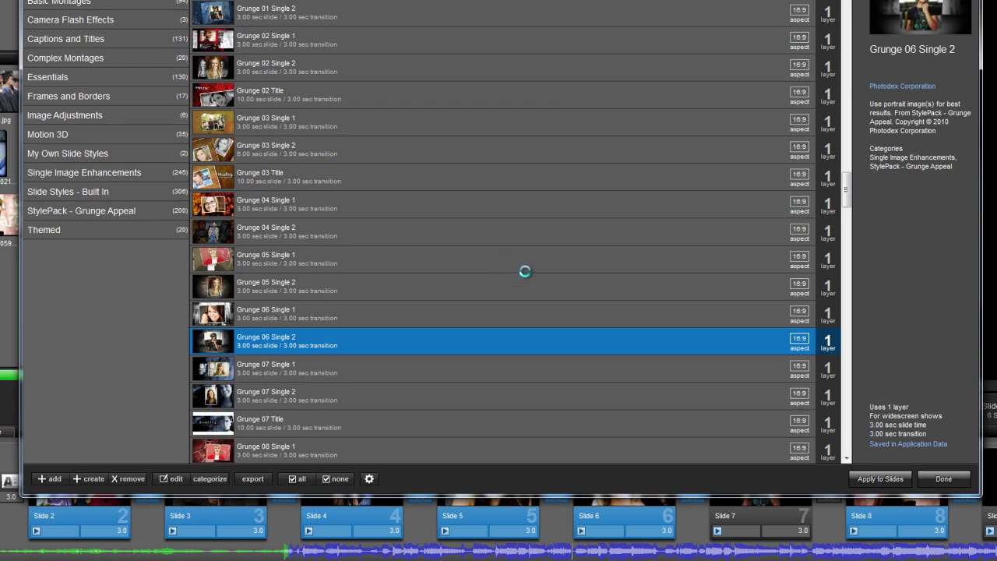
# Close the Effects window and preview slides 2, 3, 4, 5, 6 and 8 in turn
pyautogui.click(938, 478)
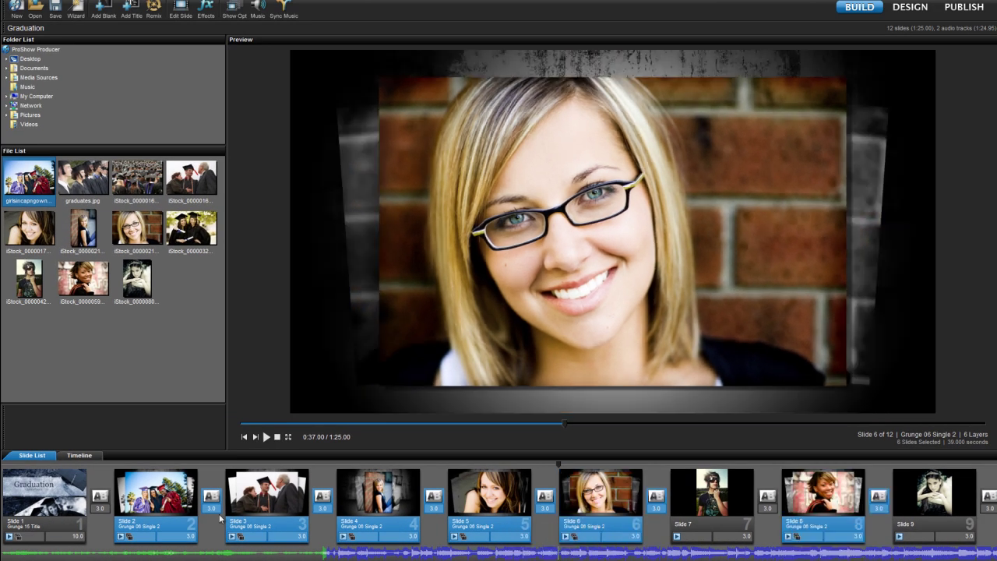
pyautogui.click(180, 511)
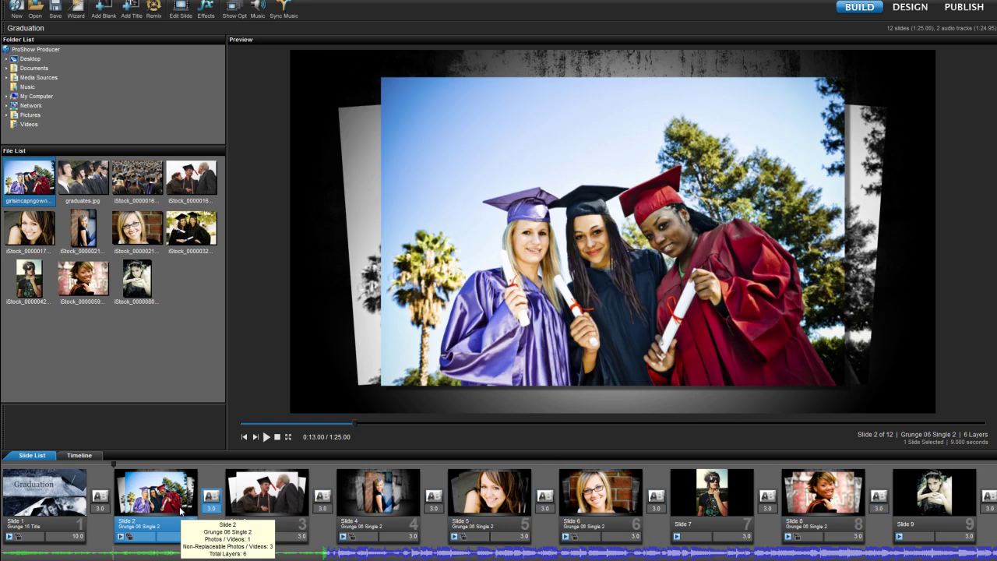
pyautogui.click(263, 504)
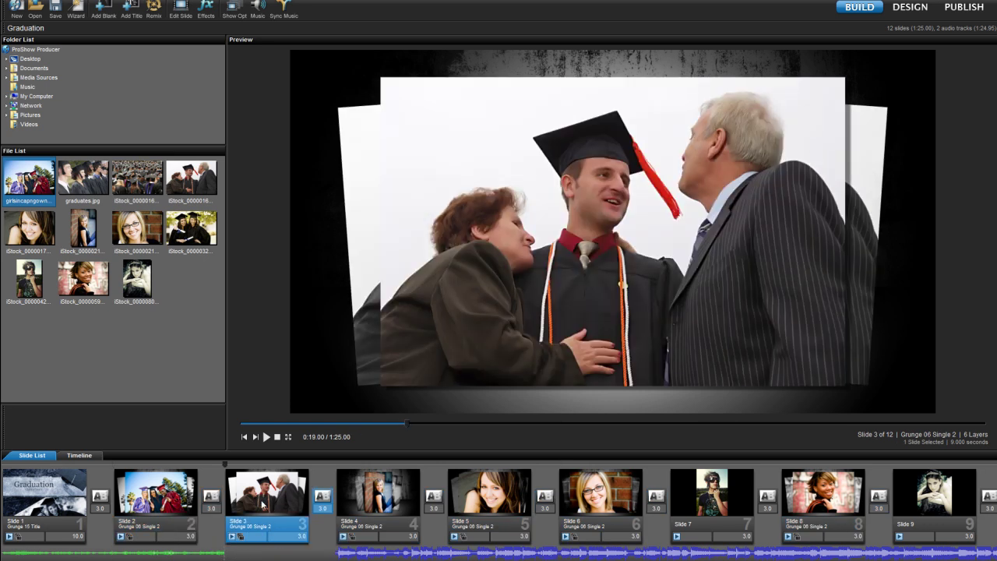
pyautogui.click(377, 505)
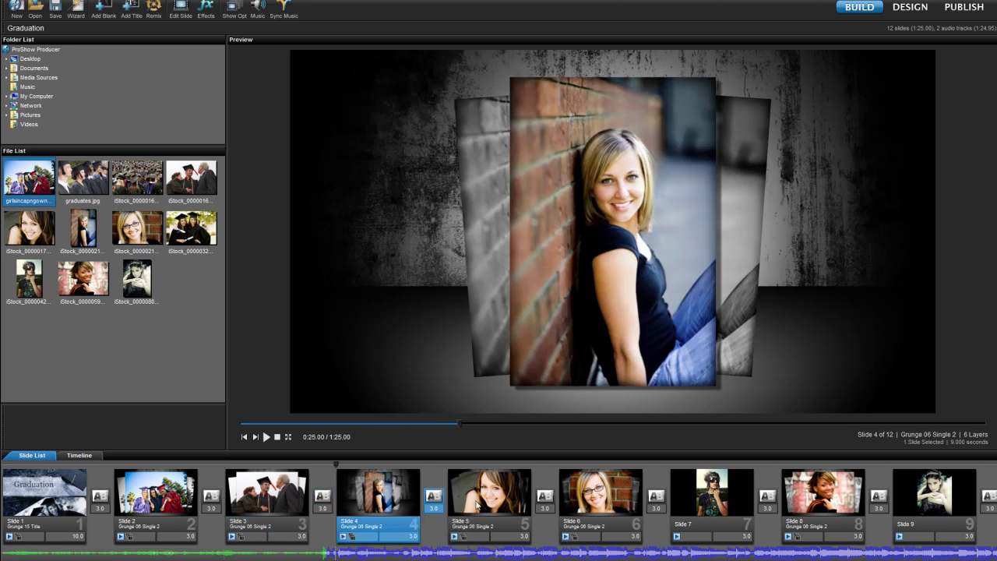
pyautogui.click(479, 505)
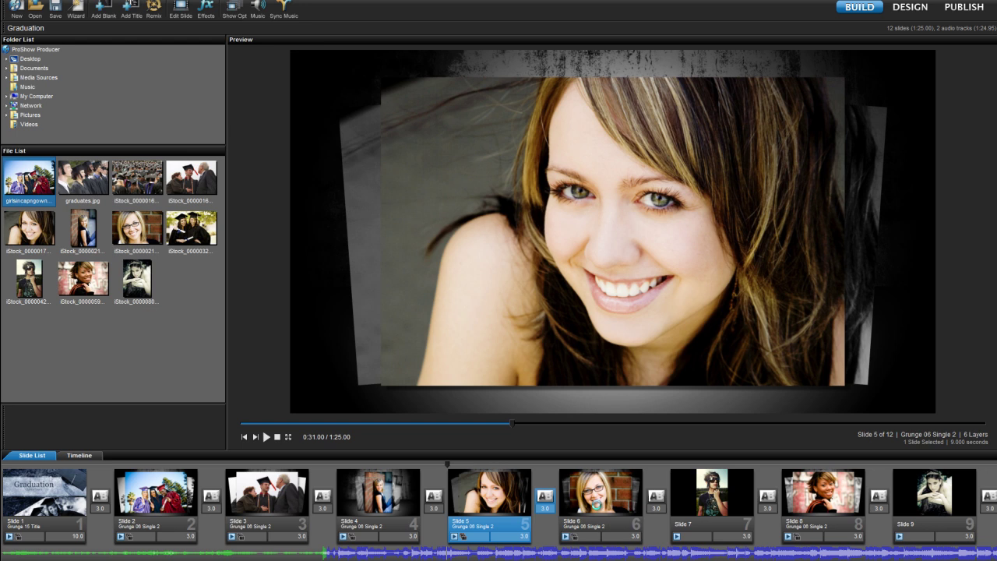
pyautogui.click(598, 508)
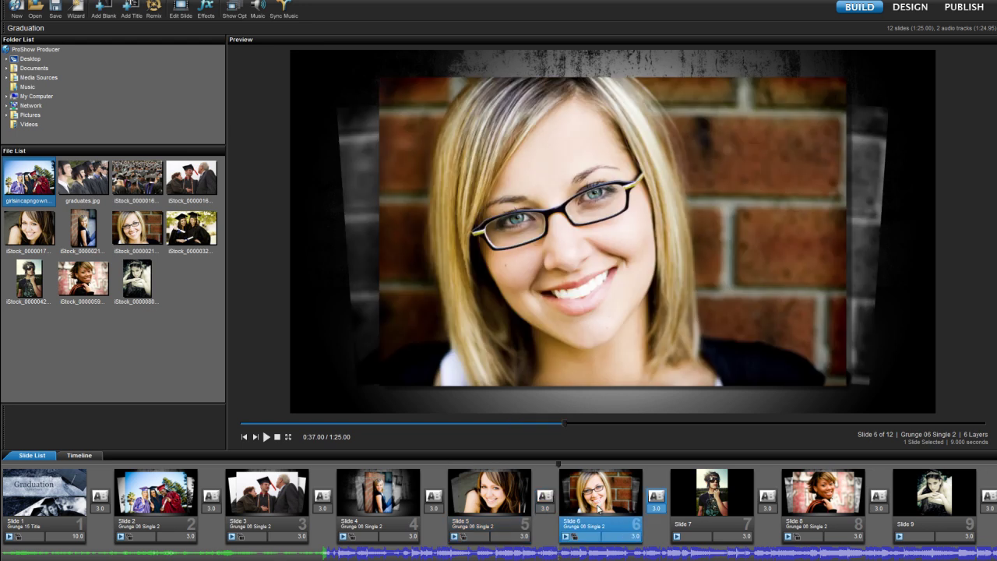
pyautogui.click(821, 505)
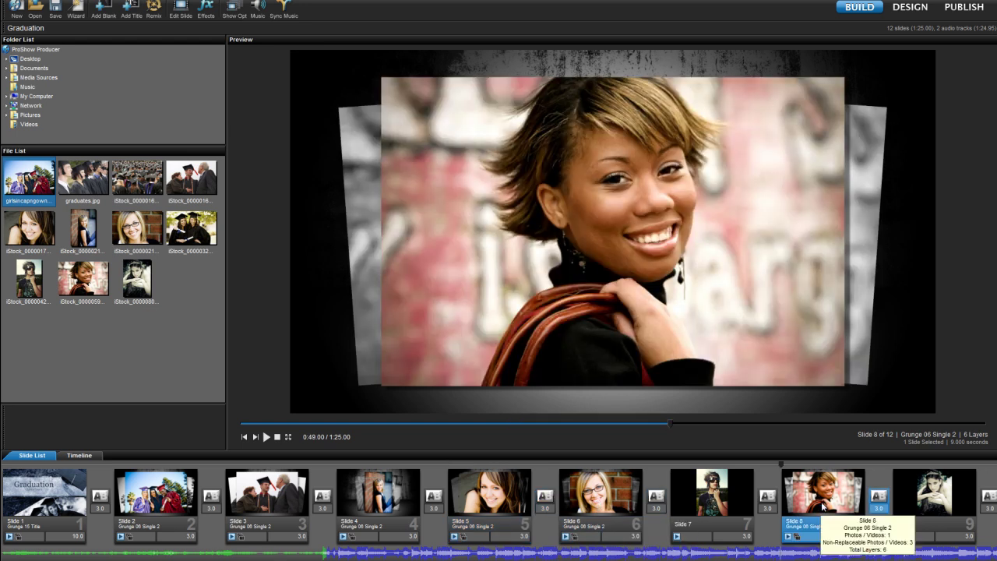